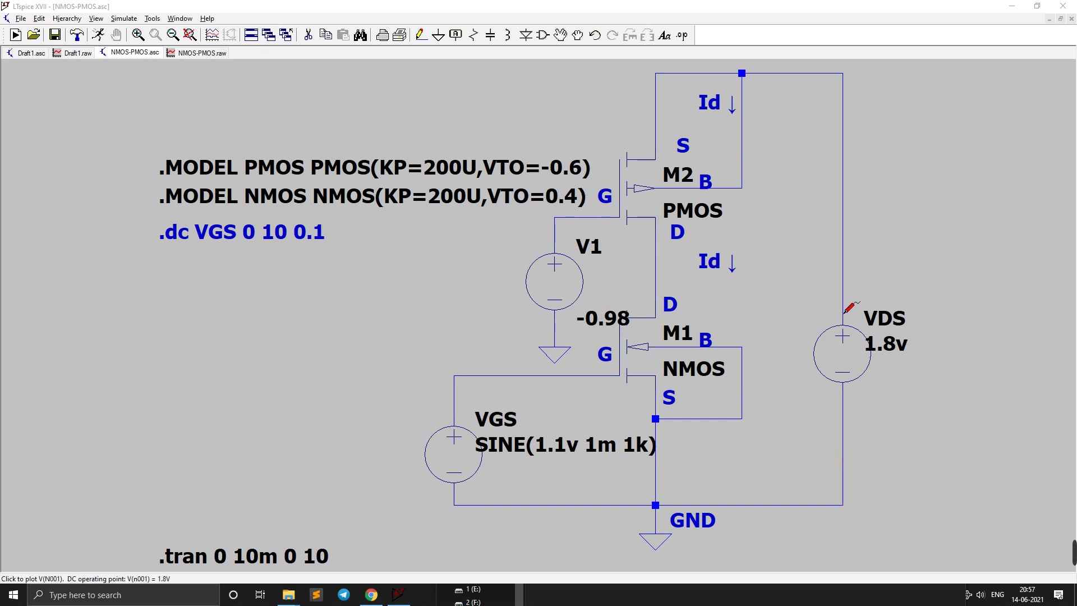
# Inspect the properties of transistors M2 and M1, closing each unchanged.
pyautogui.rightClick(654, 183)
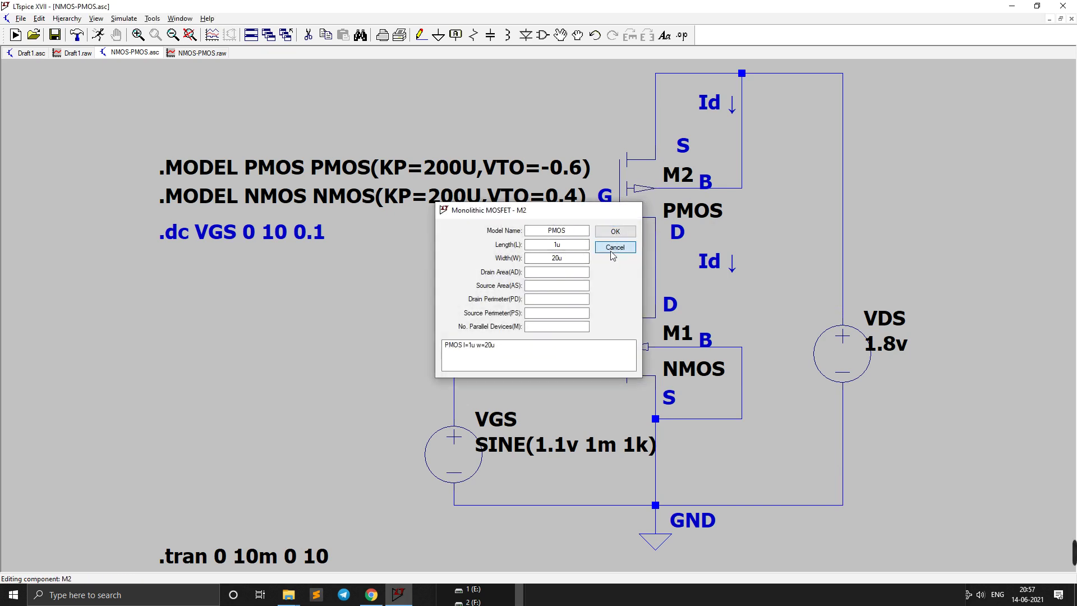
pyautogui.click(614, 247)
pyautogui.rightClick(635, 345)
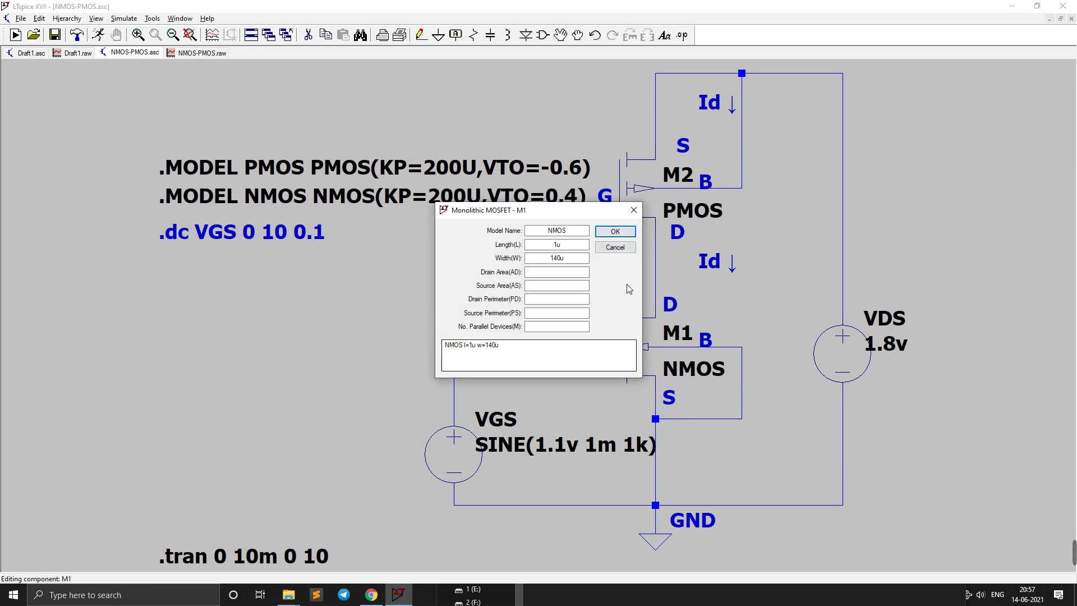
pyautogui.click(615, 247)
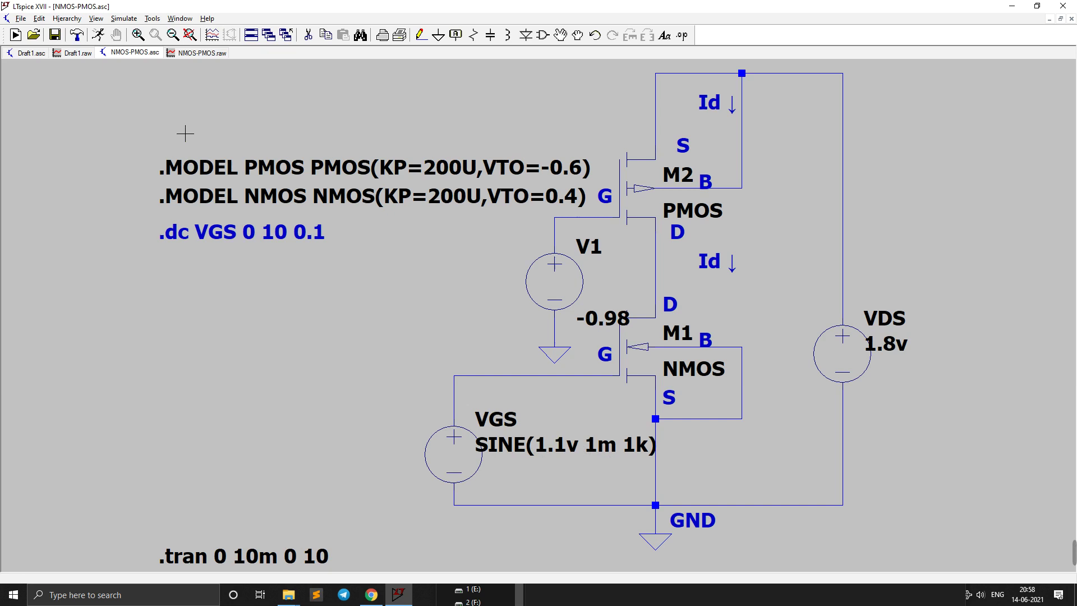
# Run the simulation, close Draft1 without saving, and maximize the NMOS-PMOS schematic.
pyautogui.click(98, 35)
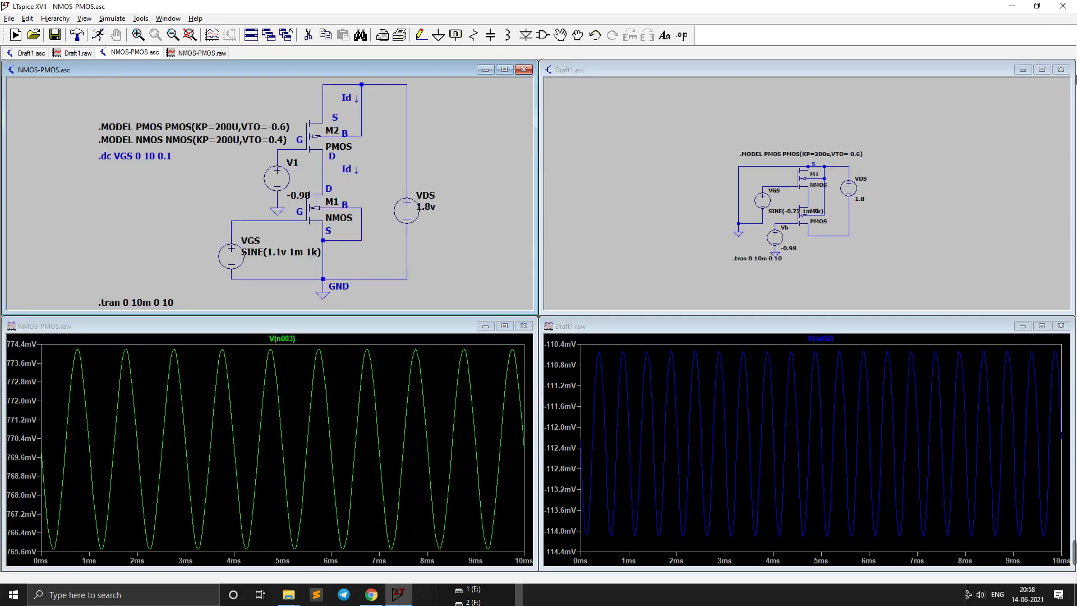
pyautogui.click(1061, 70)
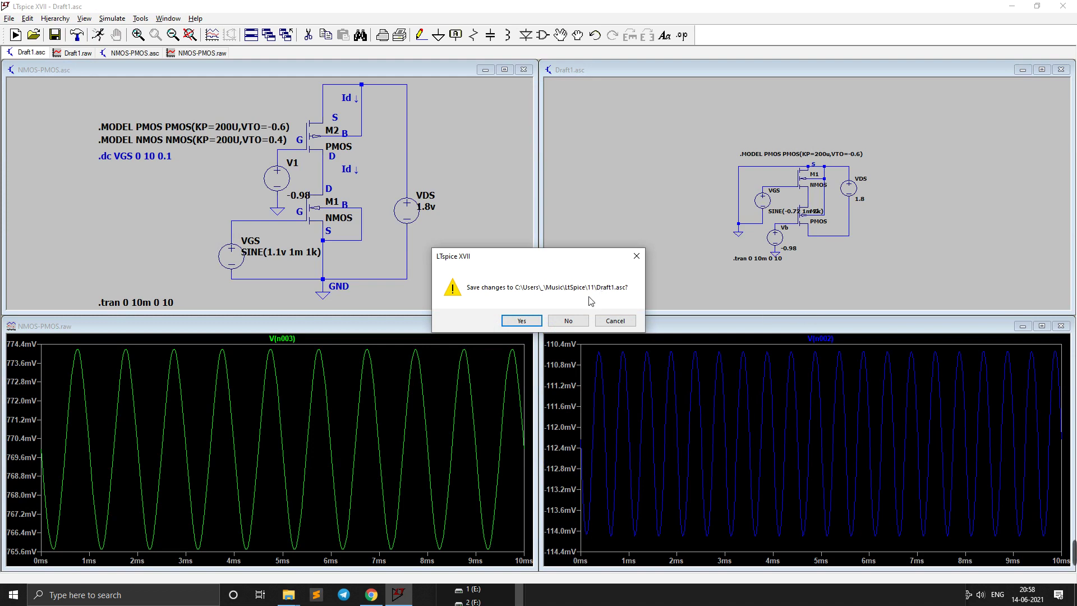
pyautogui.click(568, 320)
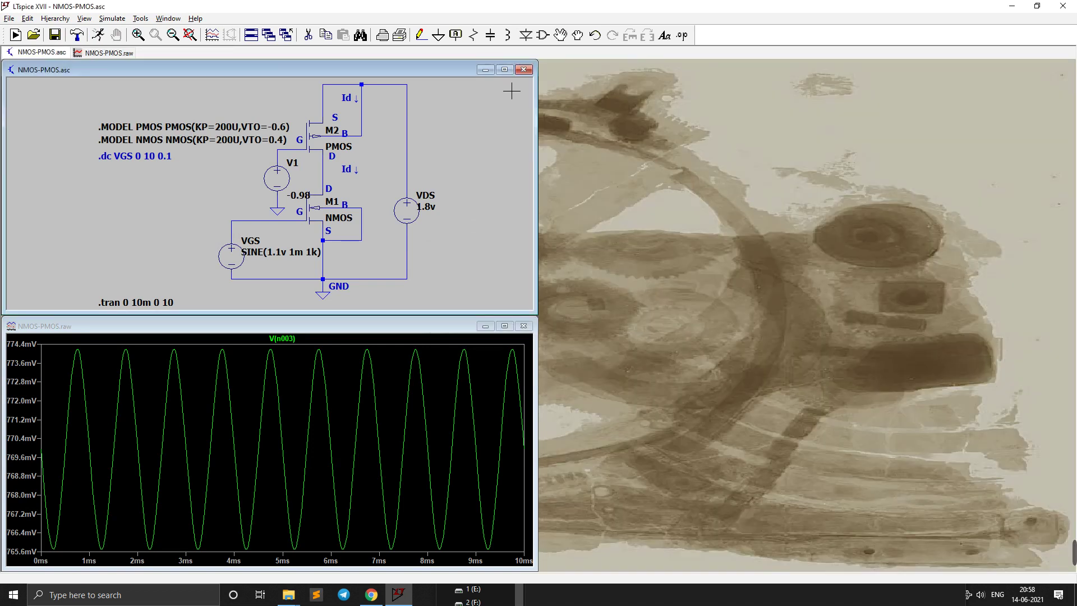
pyautogui.click(504, 70)
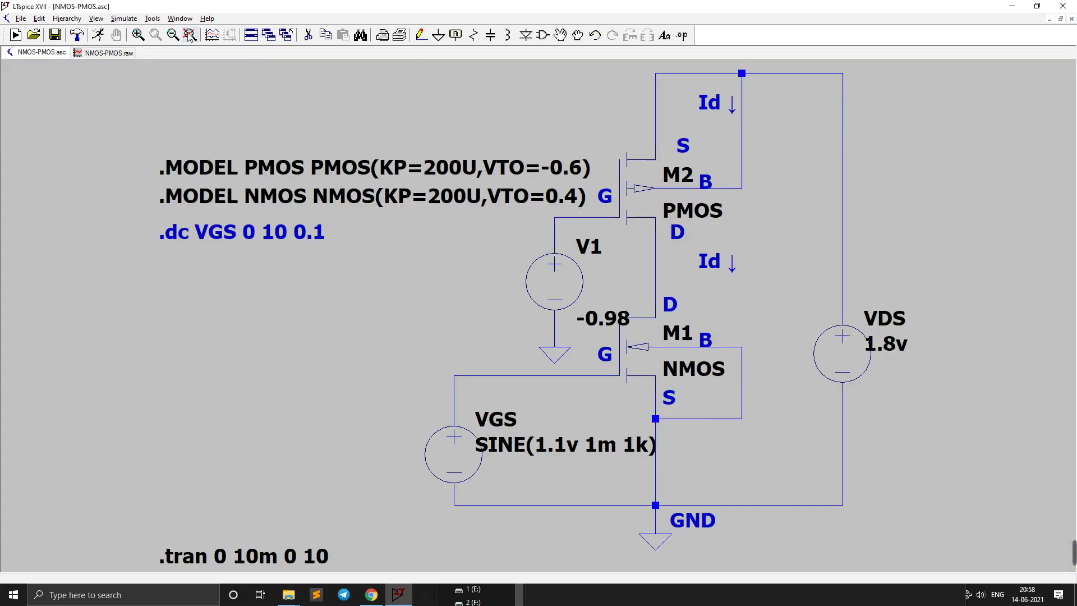
# Rerun to plot V(n003), then replace the Compression tab's Relative Tolerance value.
pyautogui.click(99, 35)
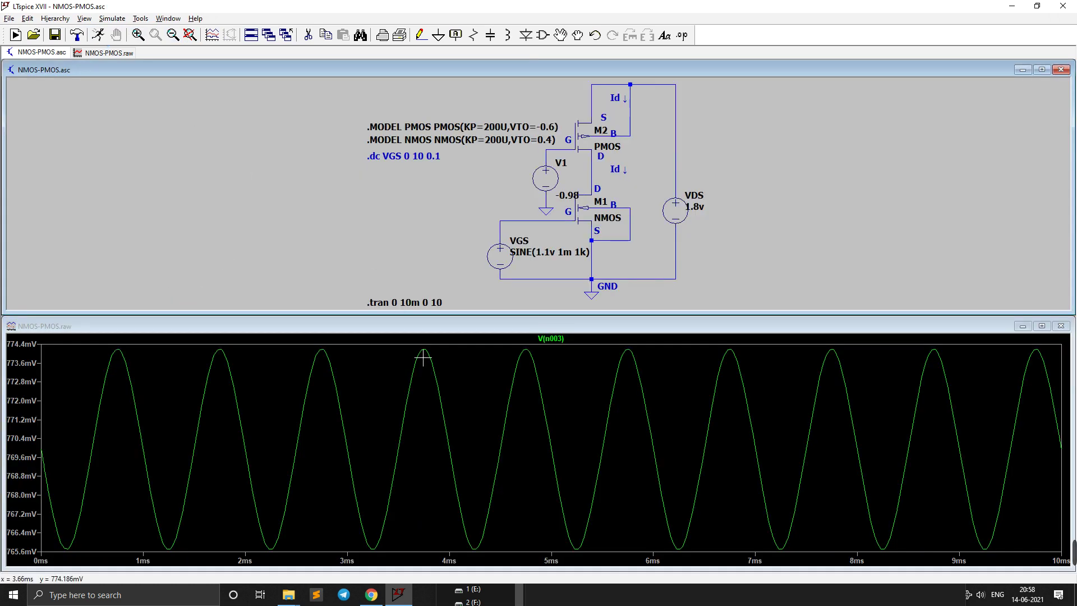
pyautogui.click(111, 18)
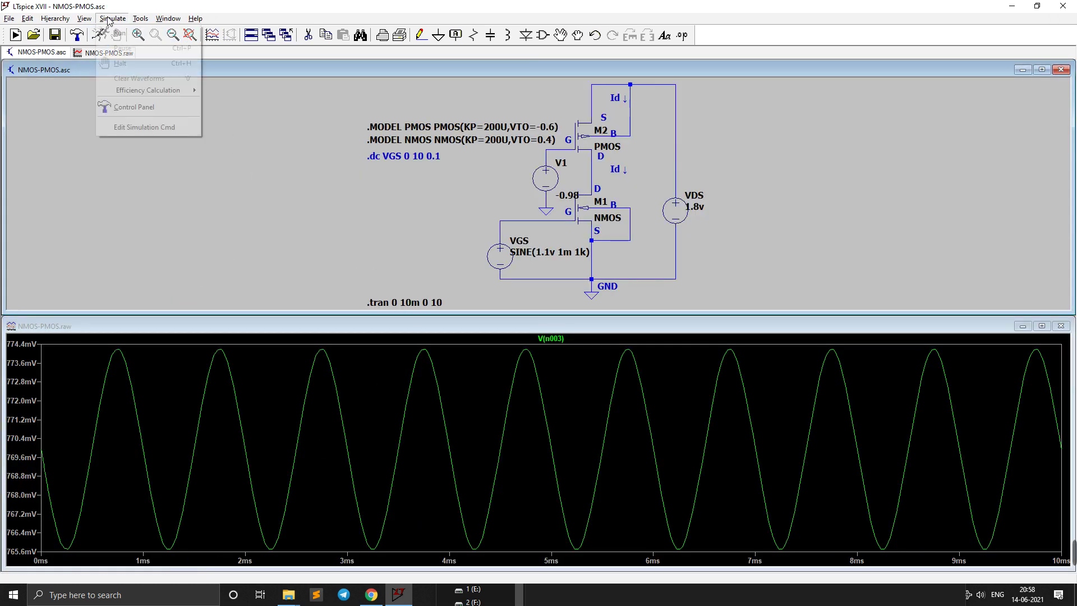
pyautogui.click(137, 107)
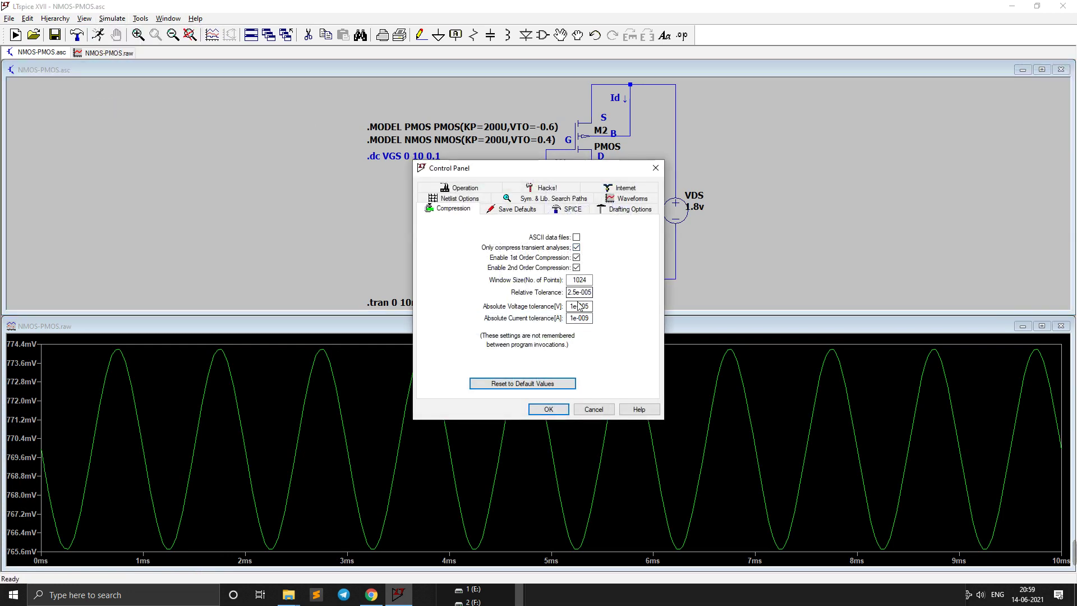
pyautogui.doubleClick(581, 292)
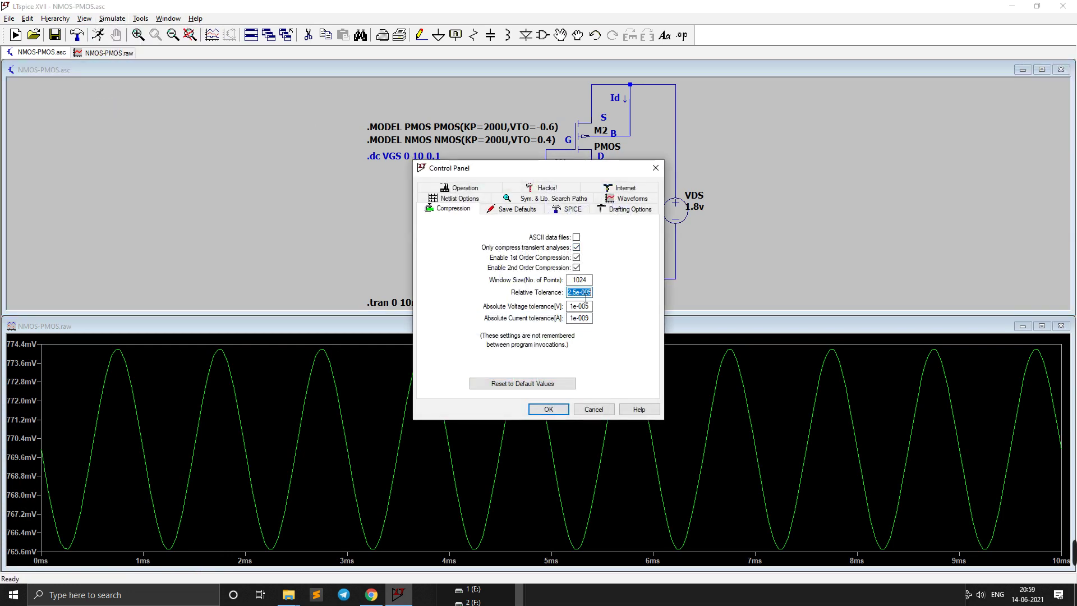
pyautogui.press('BackSpace')
pyautogui.press('Return')
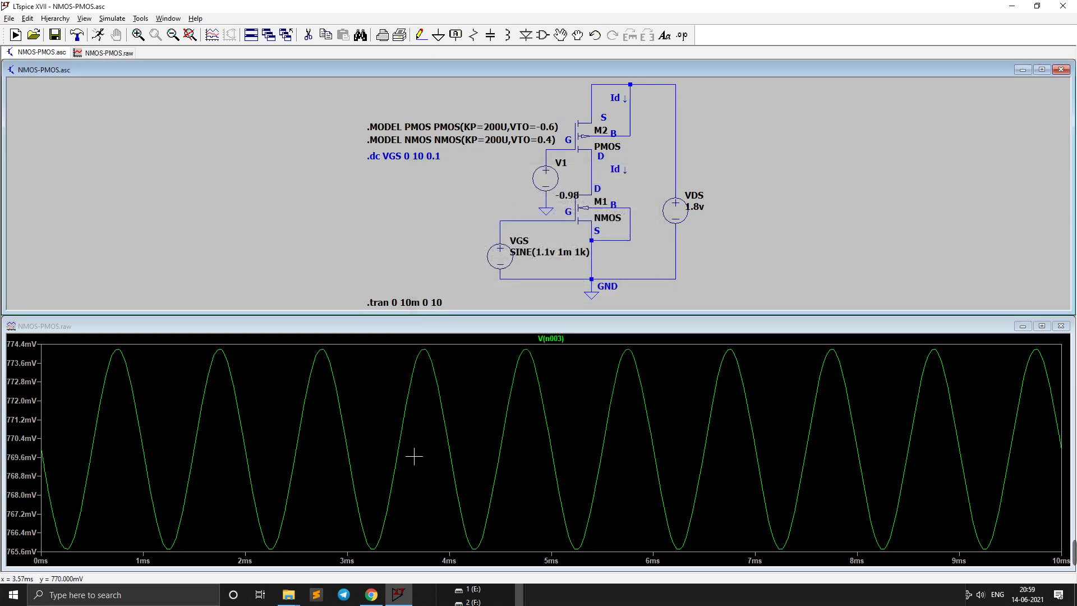
# Bring up the Stack Exchange thread on LTspice's non-sinusoidal source in Chrome.
pyautogui.click(372, 595)
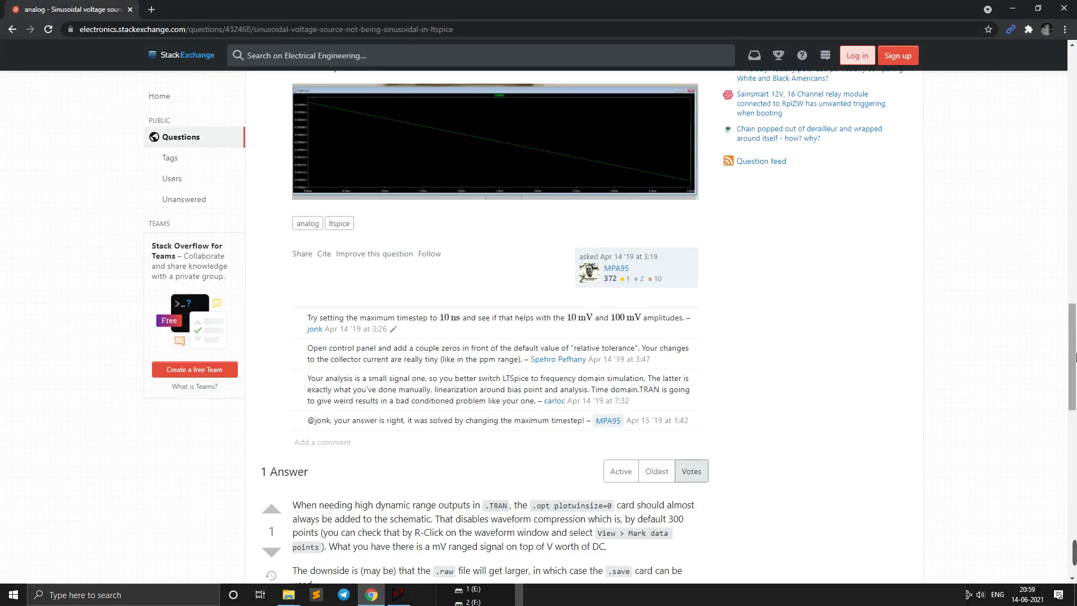
pyautogui.moveTo(1072, 354)
pyautogui.mouseDown()
pyautogui.moveTo(1073, 48)
pyautogui.moveTo(1073, 278)
pyautogui.mouseUp()
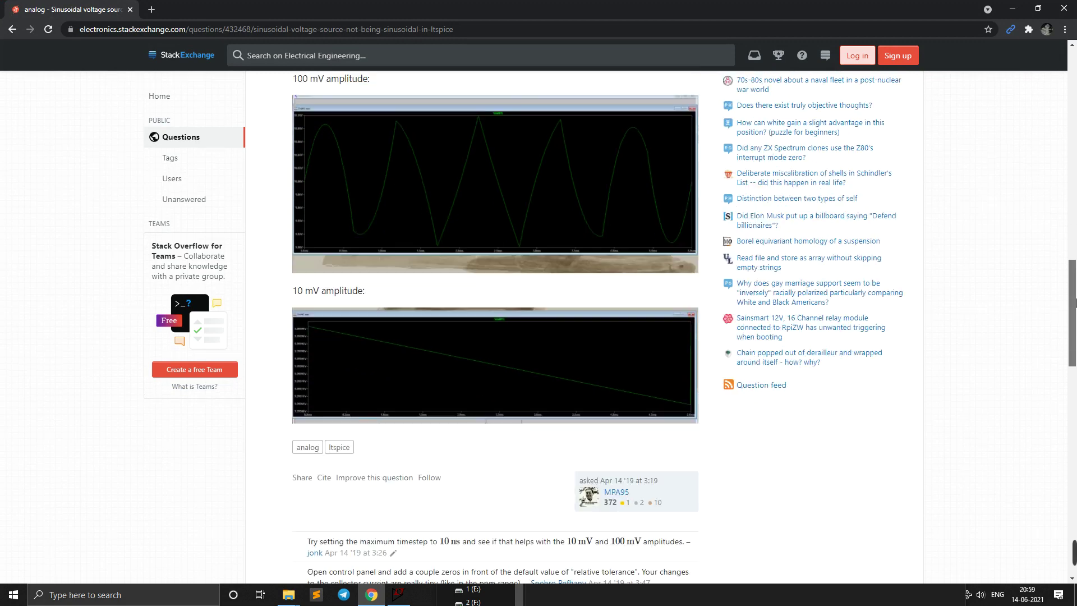
pyautogui.moveTo(1072, 271); pyautogui.dragTo(1073, 404)
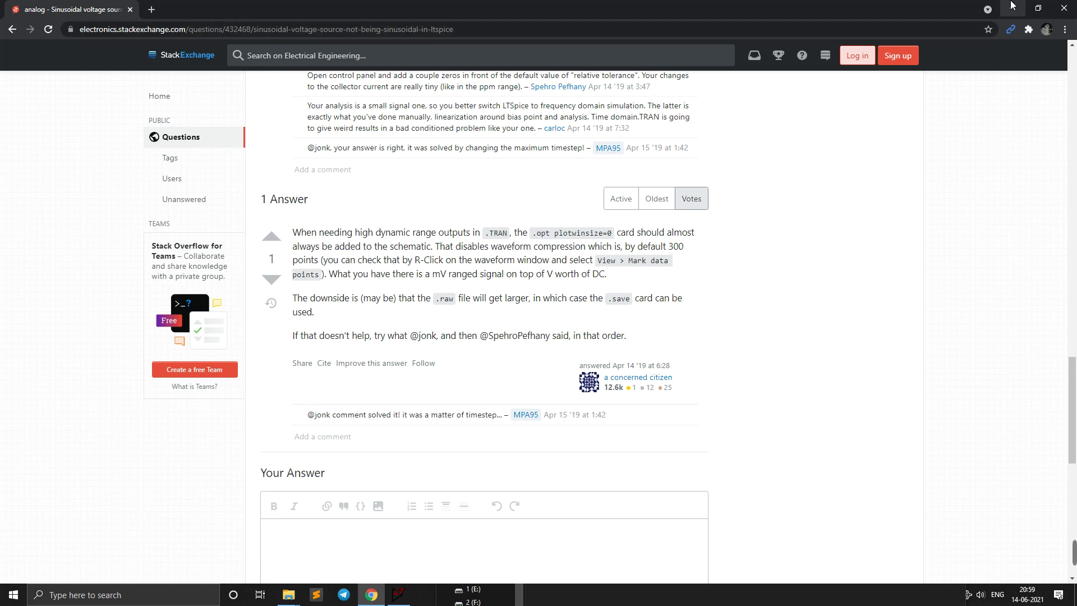
# Minimize Chrome to show the NMOS-PMOS schematic and its clean V(n003) sine wave.
pyautogui.click(1012, 8)
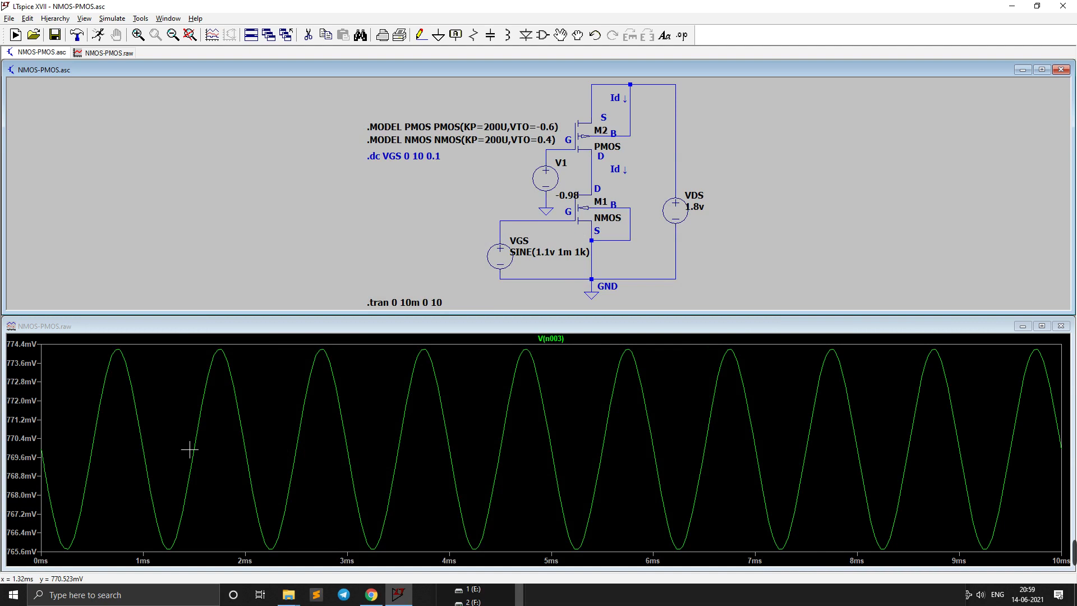